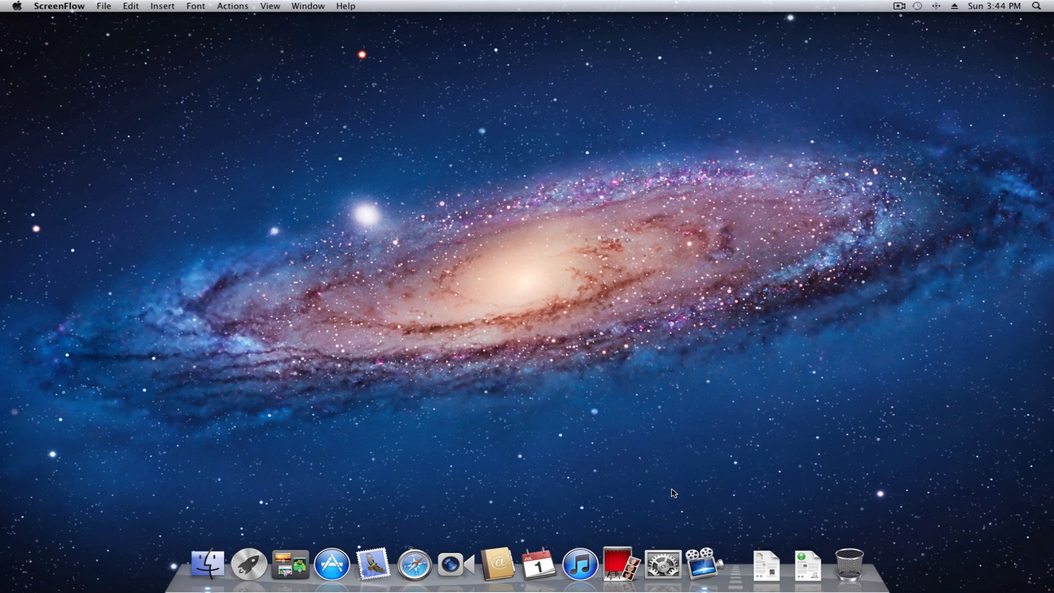
# Drag Applications from the Finder sidebar into the Dock beside Documents and test its stack
pyautogui.click(215, 552)
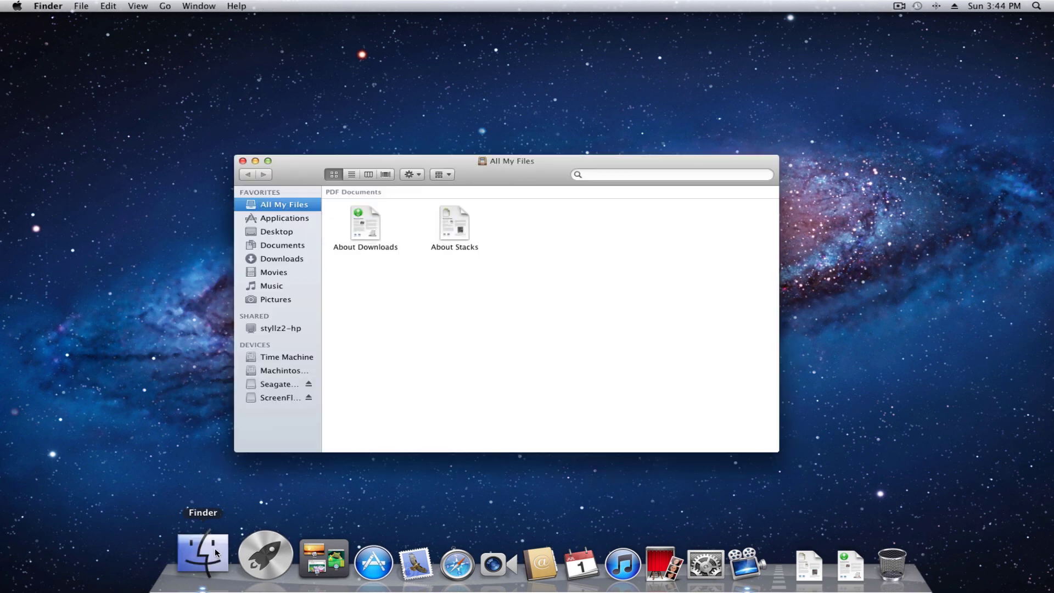
pyautogui.click(285, 224)
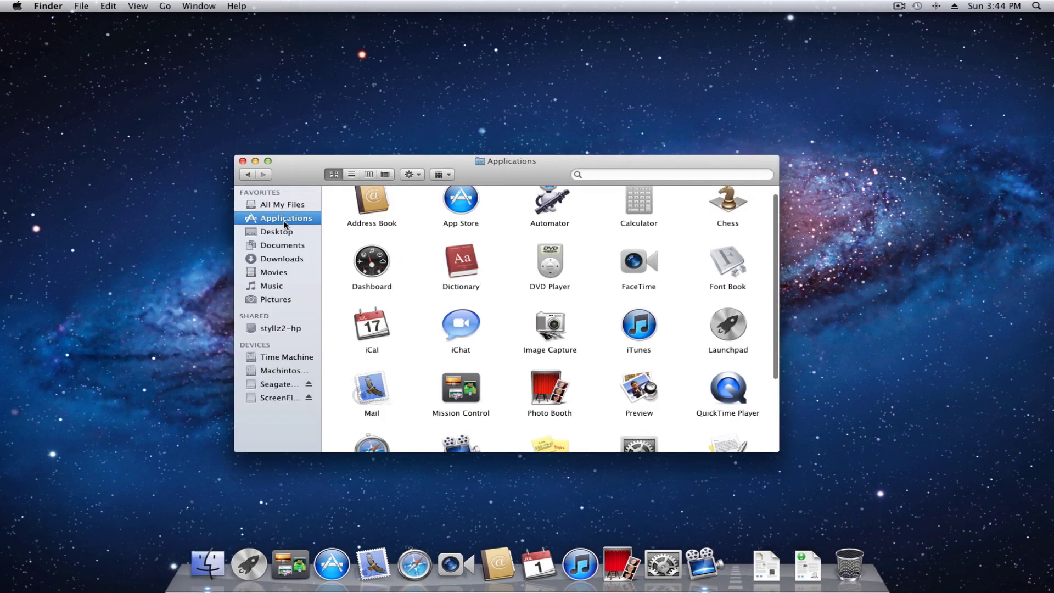
pyautogui.moveTo(284, 219)
pyautogui.mouseDown()
pyautogui.moveTo(770, 550)
pyautogui.moveTo(755, 571)
pyautogui.mouseUp()
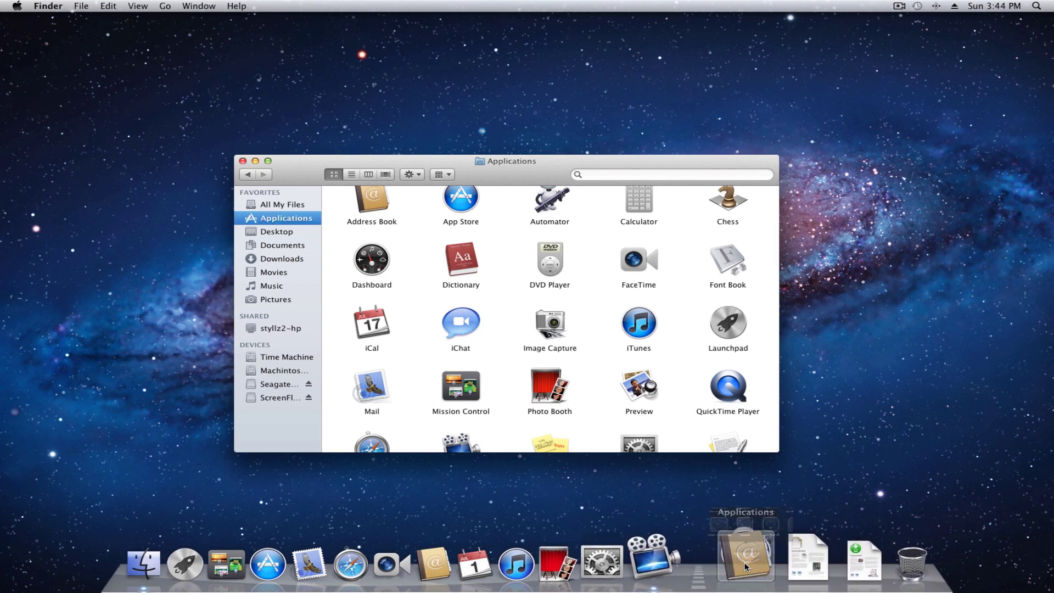
pyautogui.click(746, 561)
pyautogui.click(746, 562)
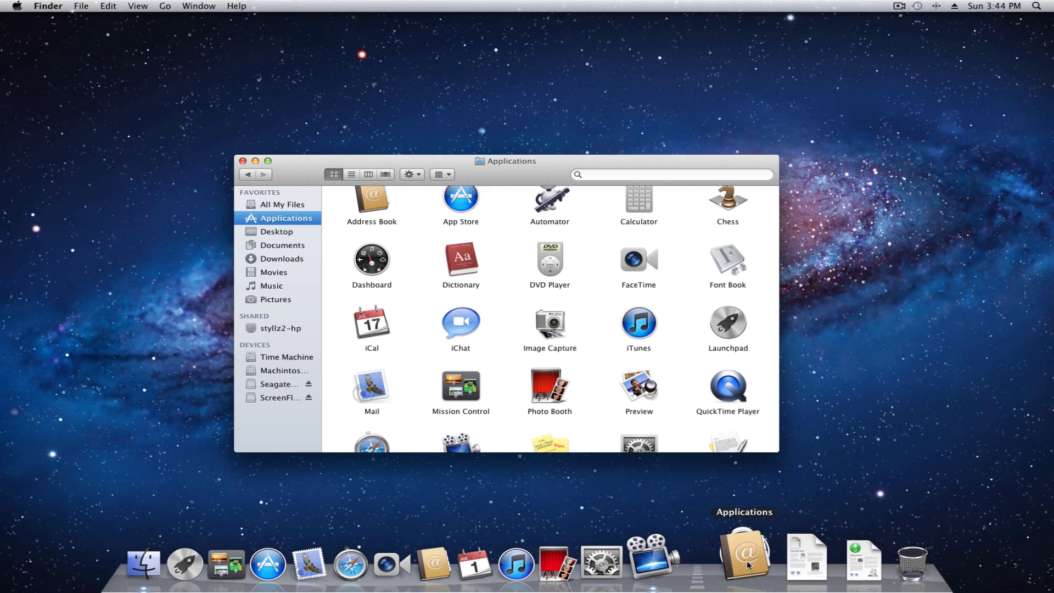
# Set the Applications Dock item to Display as Folder, close the Finder window, and check it
pyautogui.rightClick(748, 566)
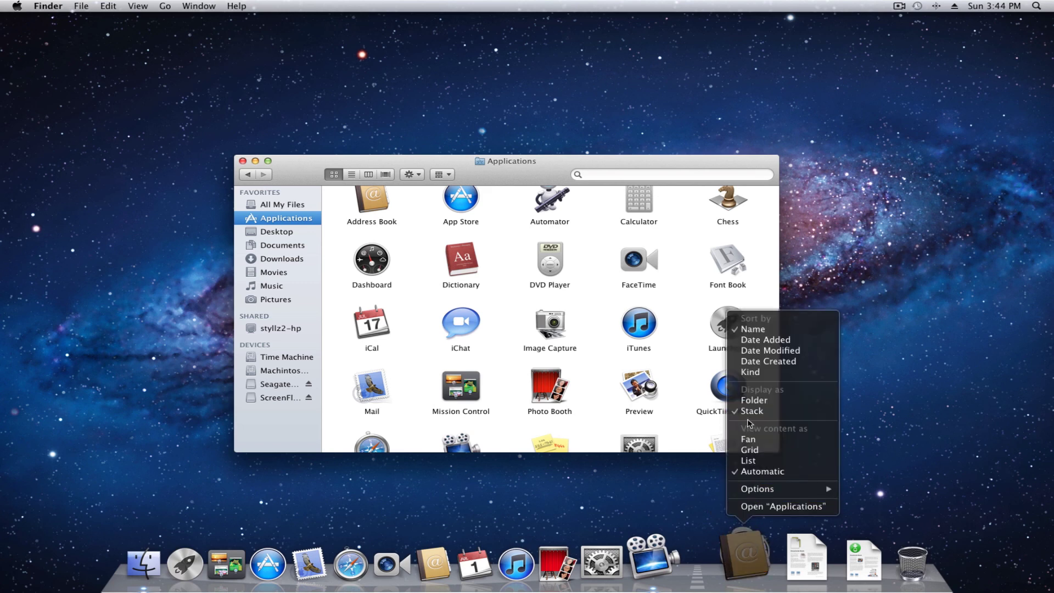
pyautogui.click(763, 400)
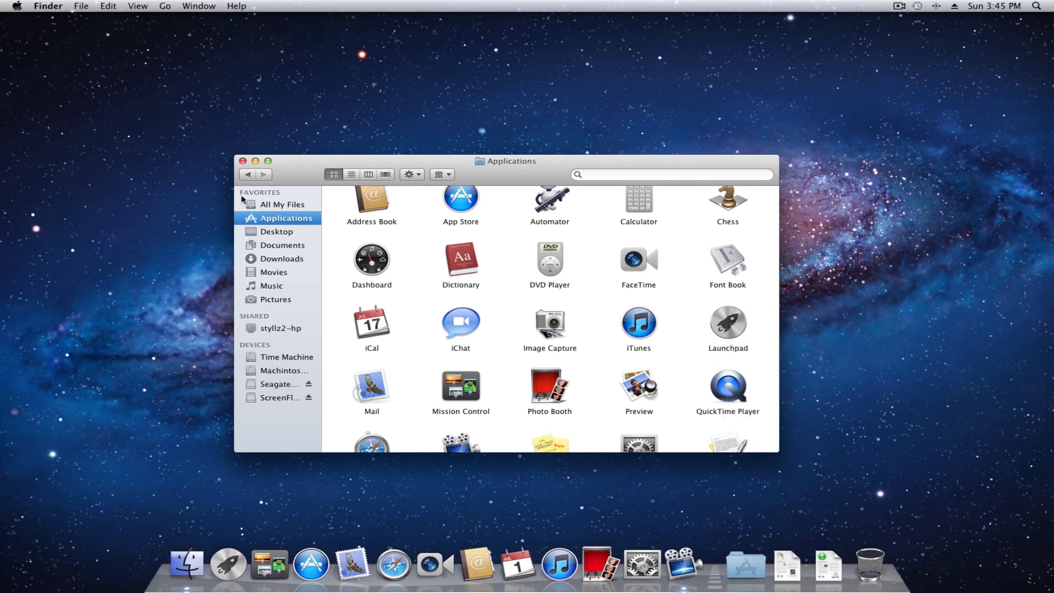
pyautogui.click(242, 161)
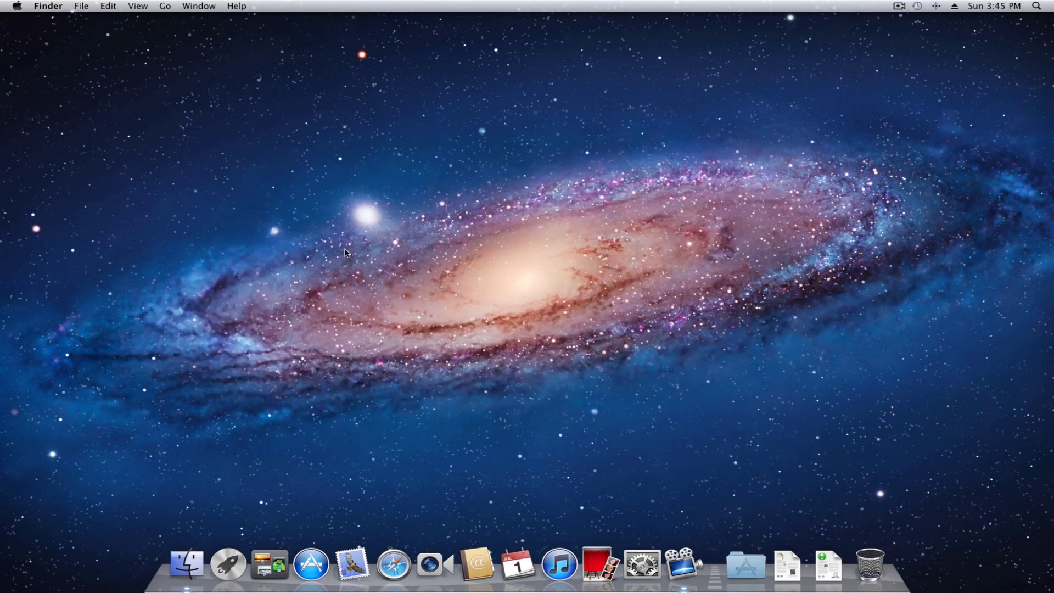
pyautogui.click(742, 558)
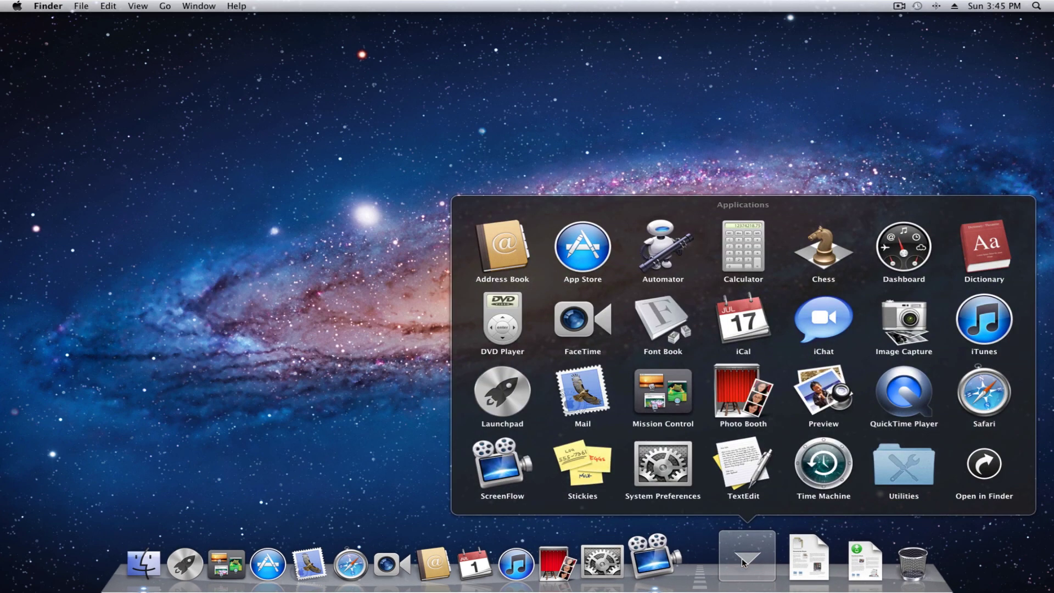
pyautogui.click(743, 558)
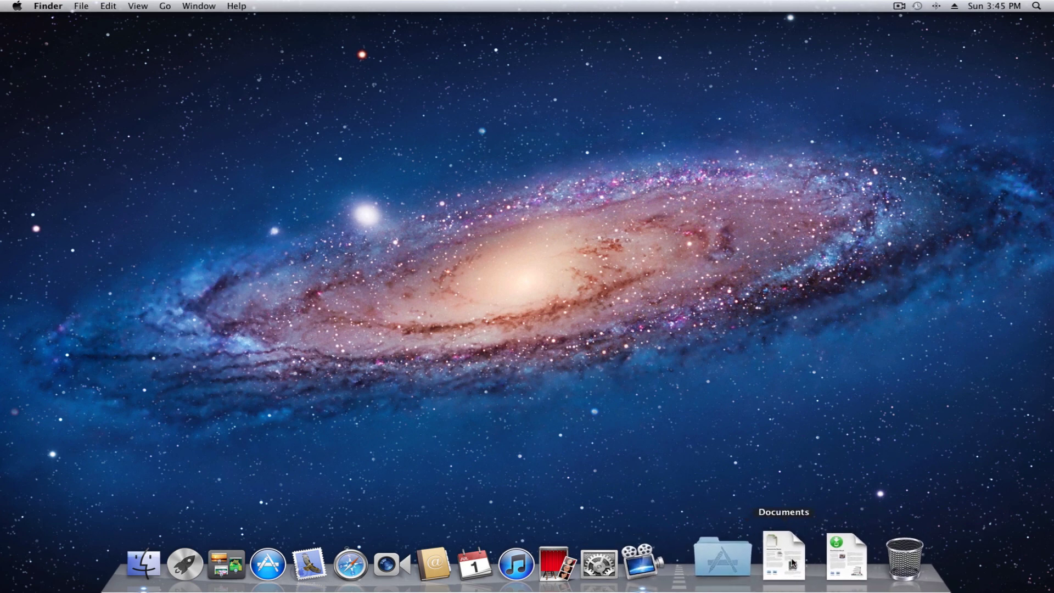
# Open and close the Downloads stack in the Dock
pyautogui.moveTo(774, 557)
pyautogui.mouseDown()
pyautogui.moveTo(853, 532)
pyautogui.moveTo(870, 560)
pyautogui.mouseUp()
pyautogui.click(829, 563)
pyautogui.moveTo(832, 516); pyautogui.dragTo(870, 563)
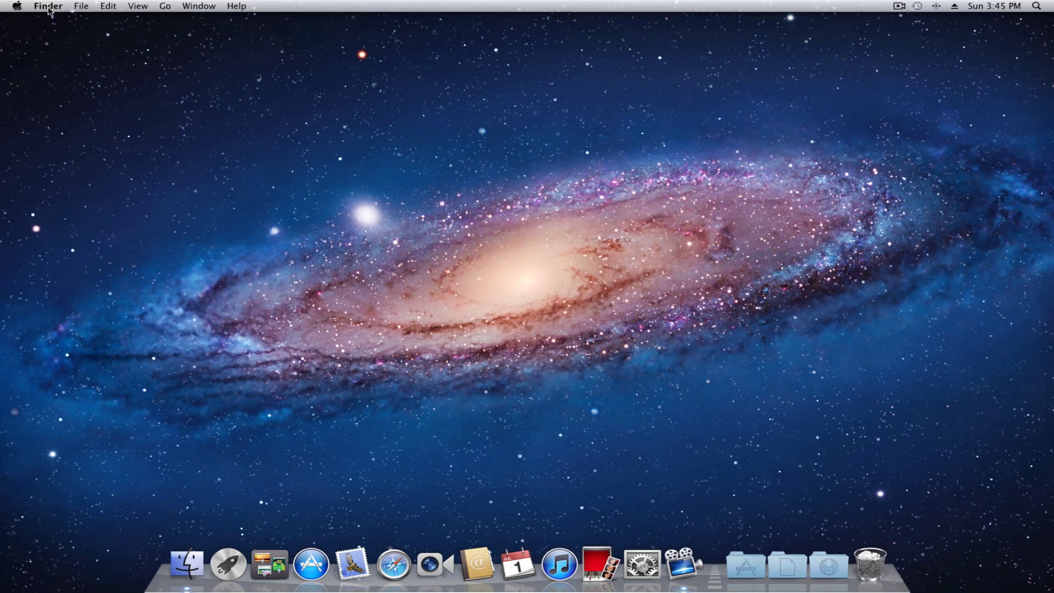
# In Finder Preferences, enable Hard disks, External disks, CDs DVDs and iPods, and Connected servers on the desktop
pyautogui.click(48, 6)
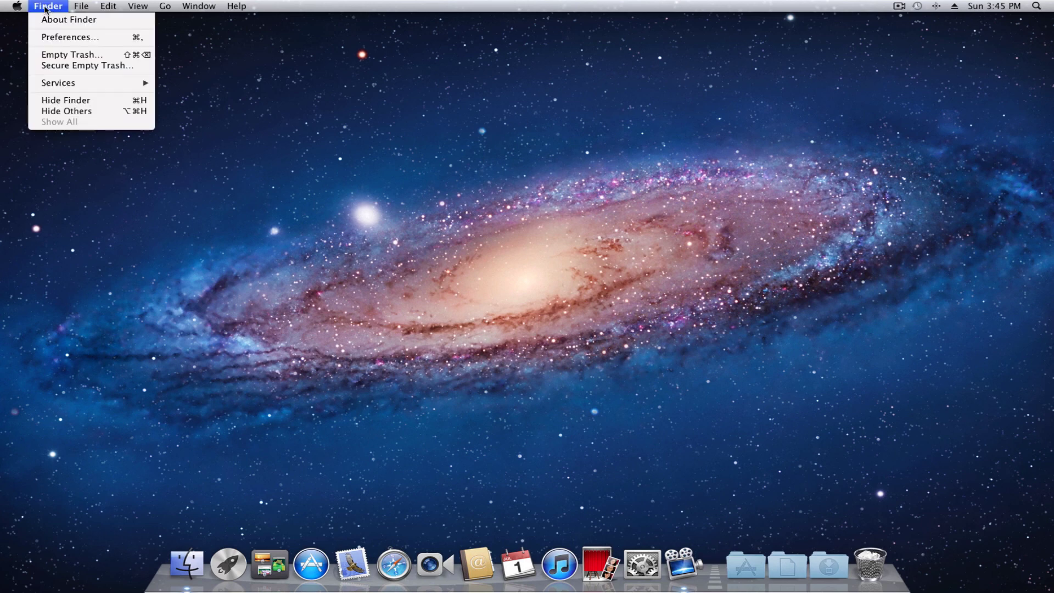
pyautogui.click(54, 38)
pyautogui.moveTo(60, 20)
pyautogui.mouseDown()
pyautogui.moveTo(162, 62)
pyautogui.moveTo(334, 80)
pyautogui.moveTo(357, 96)
pyautogui.mouseUp()
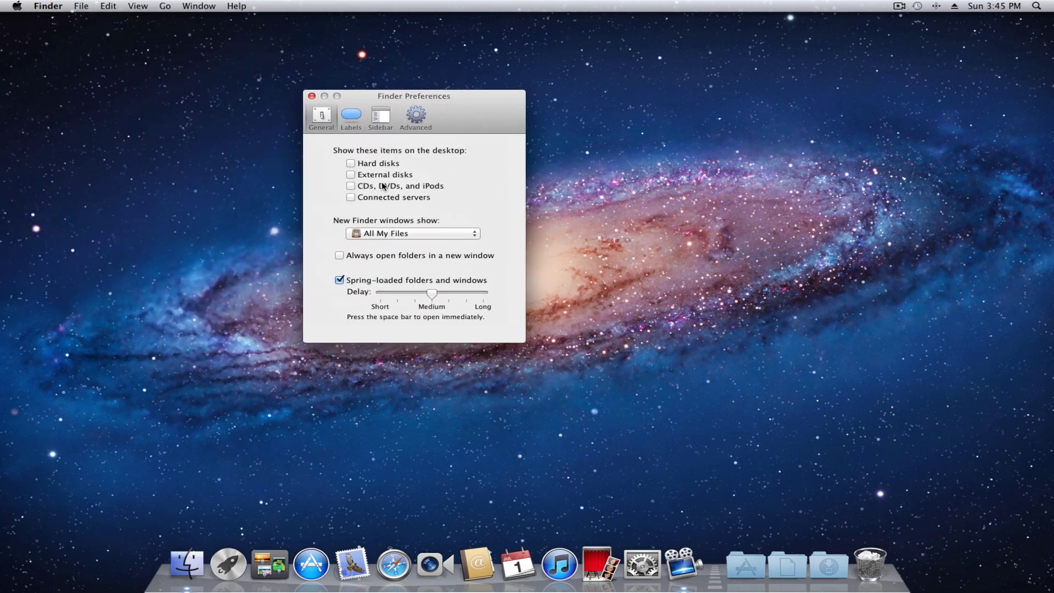
pyautogui.click(350, 164)
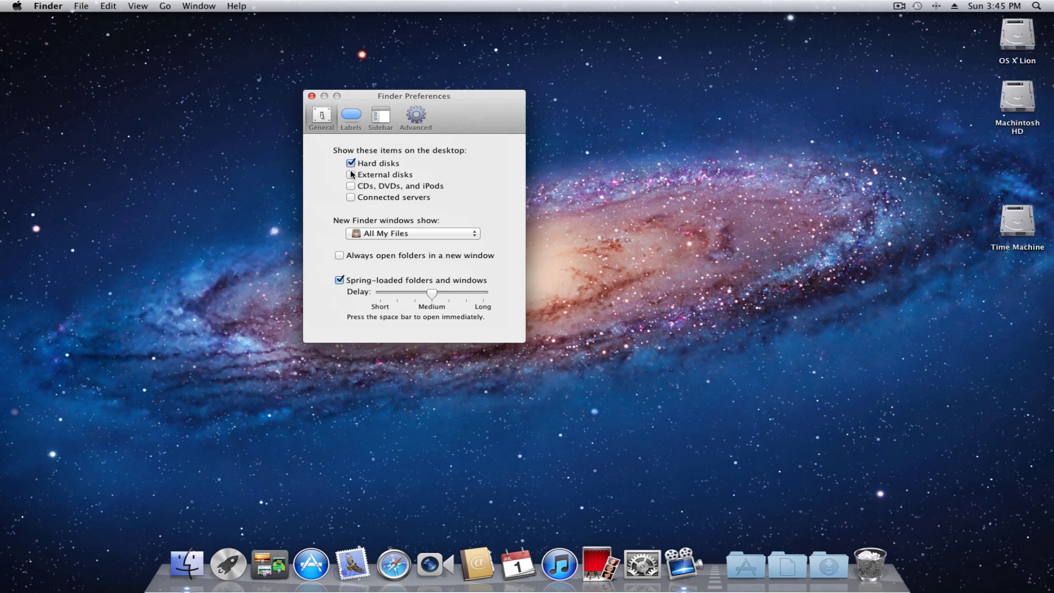
pyautogui.click(351, 174)
pyautogui.click(351, 186)
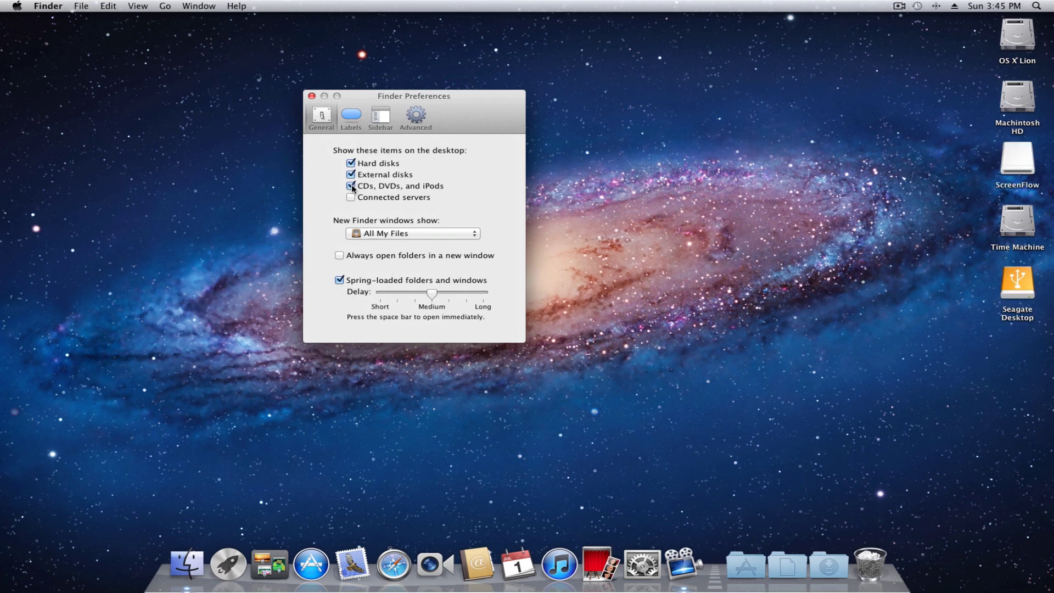
pyautogui.click(351, 197)
# Browse the Labels, Sidebar and Advanced preference tabs, then close Finder Preferences
pyautogui.click(354, 122)
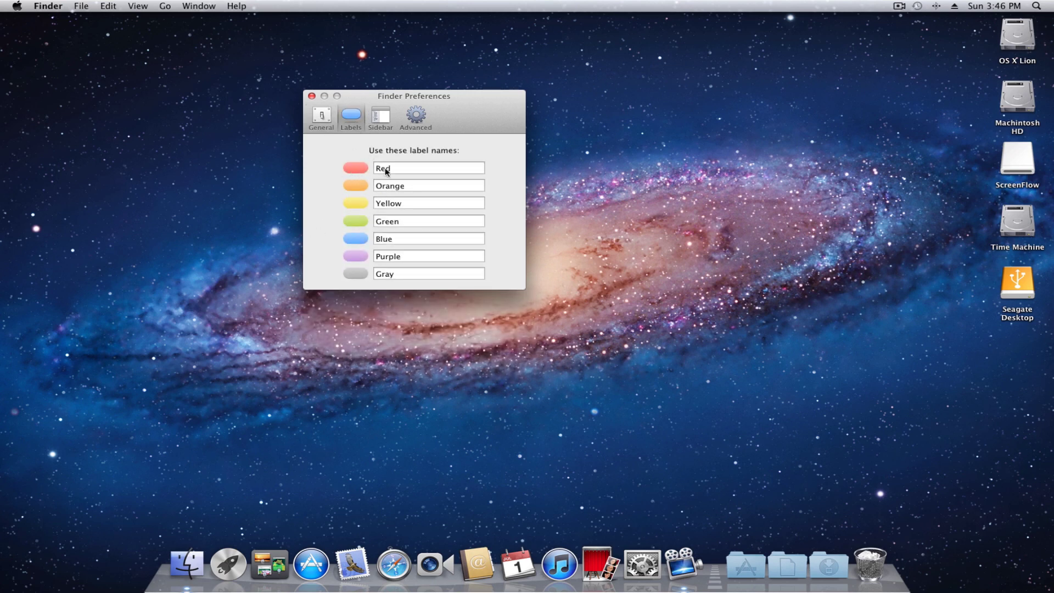
pyautogui.click(385, 123)
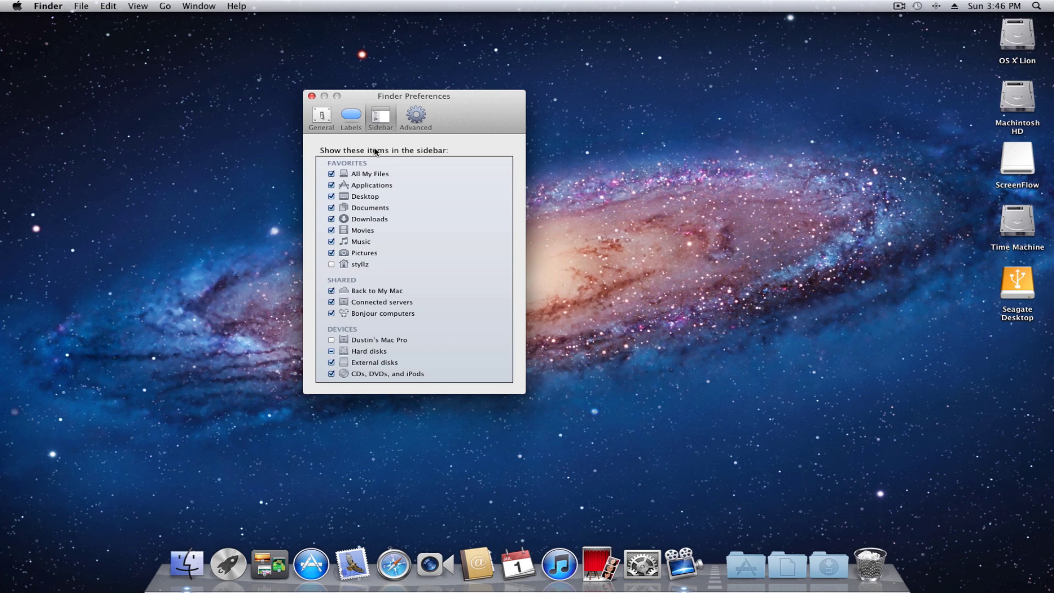
pyautogui.click(415, 119)
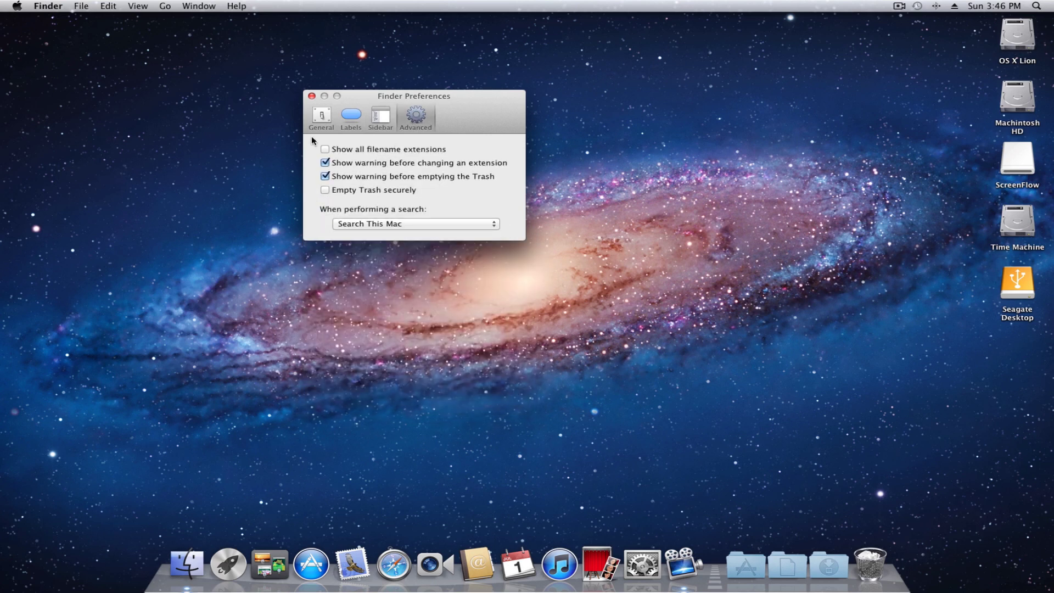
pyautogui.click(314, 118)
pyautogui.click(311, 97)
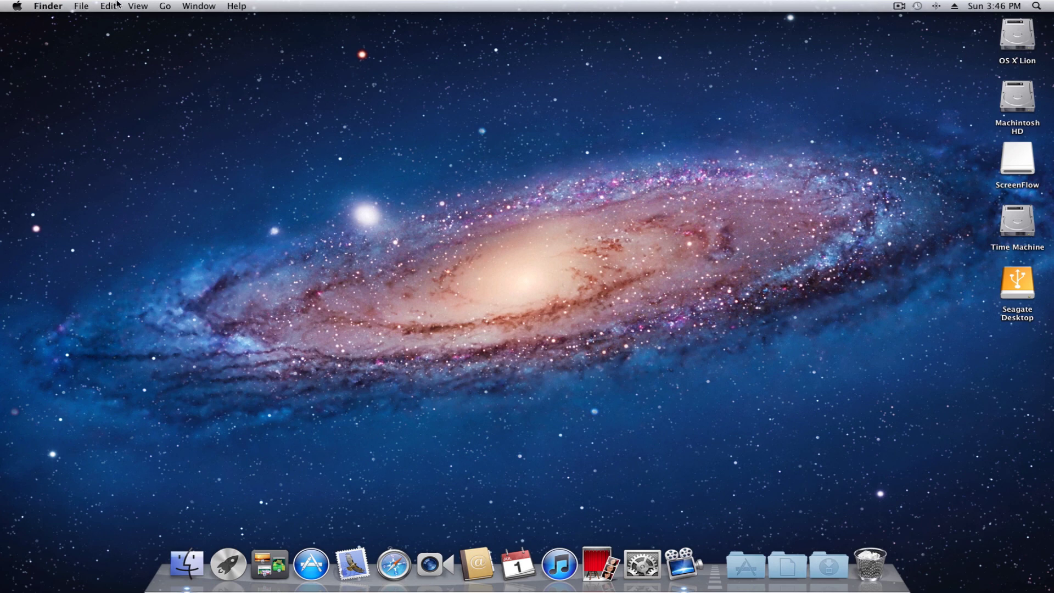
# Set desktop icons to 48×48 with labels on the right, trying other label text sizes
pyautogui.click(134, 6)
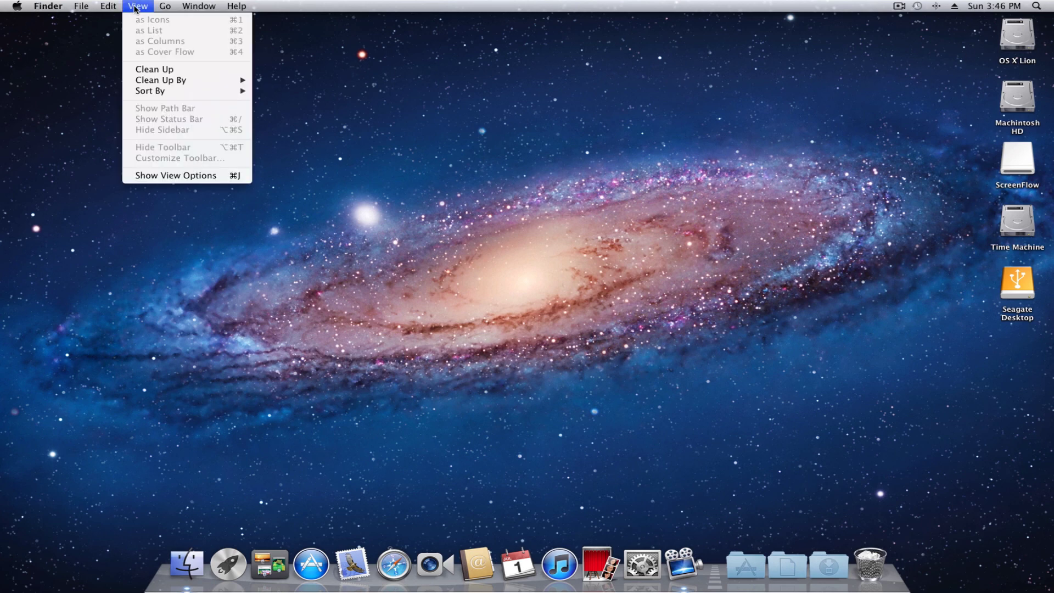
pyautogui.click(165, 175)
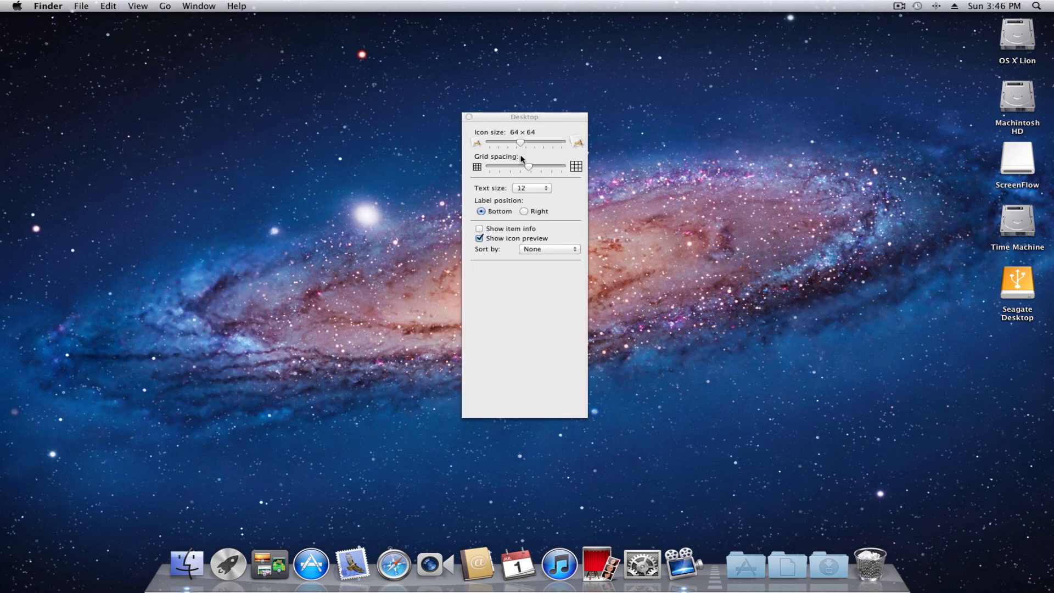
pyautogui.moveTo(519, 144); pyautogui.dragTo(575, 157)
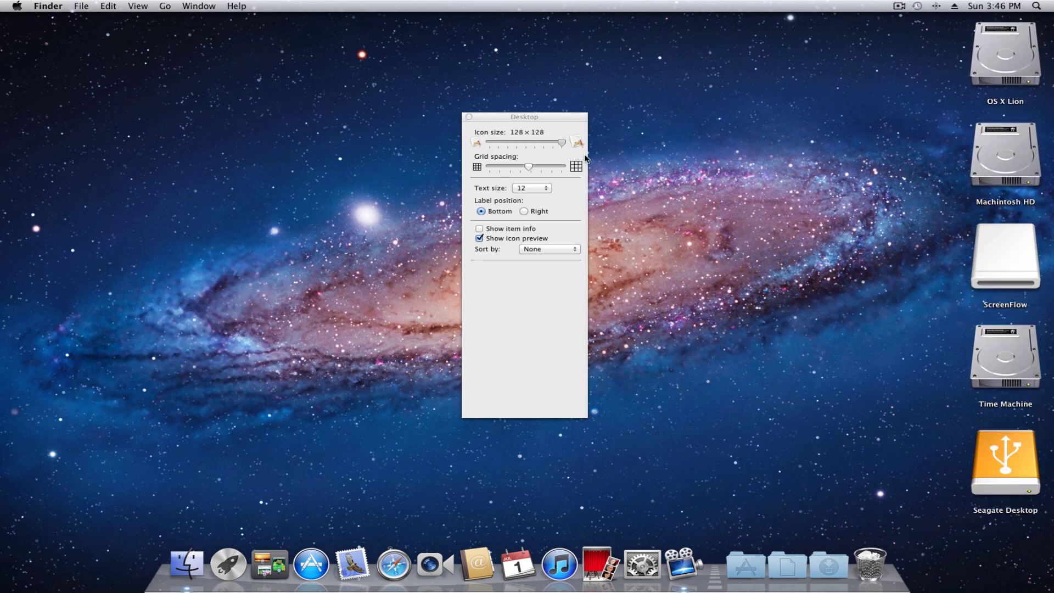
pyautogui.moveTo(587, 158); pyautogui.dragTo(506, 158)
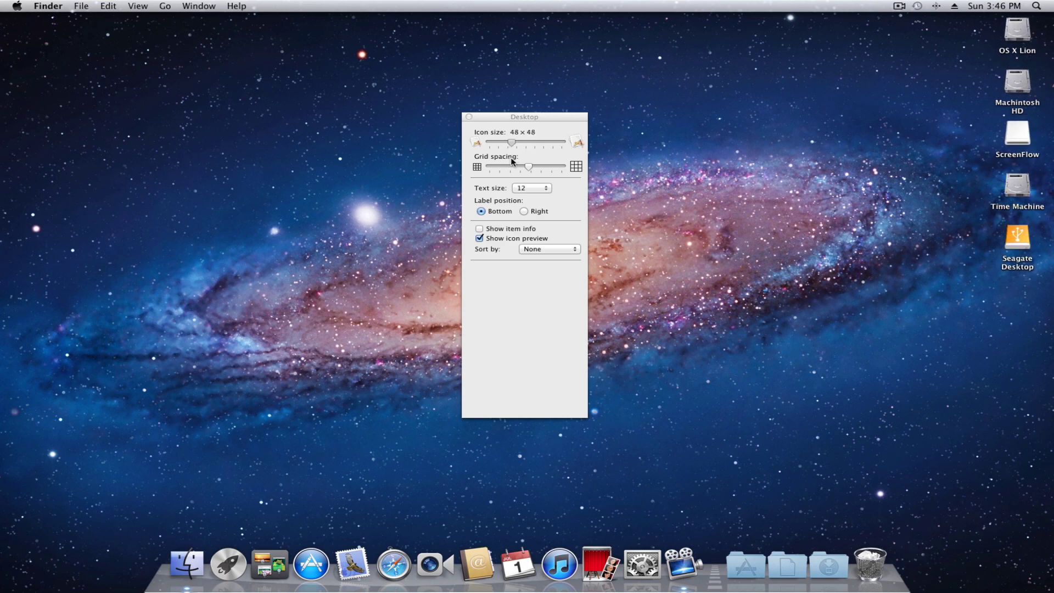
pyautogui.moveTo(506, 157)
pyautogui.mouseDown()
pyautogui.moveTo(530, 173)
pyautogui.moveTo(565, 168)
pyautogui.moveTo(553, 178)
pyautogui.mouseUp()
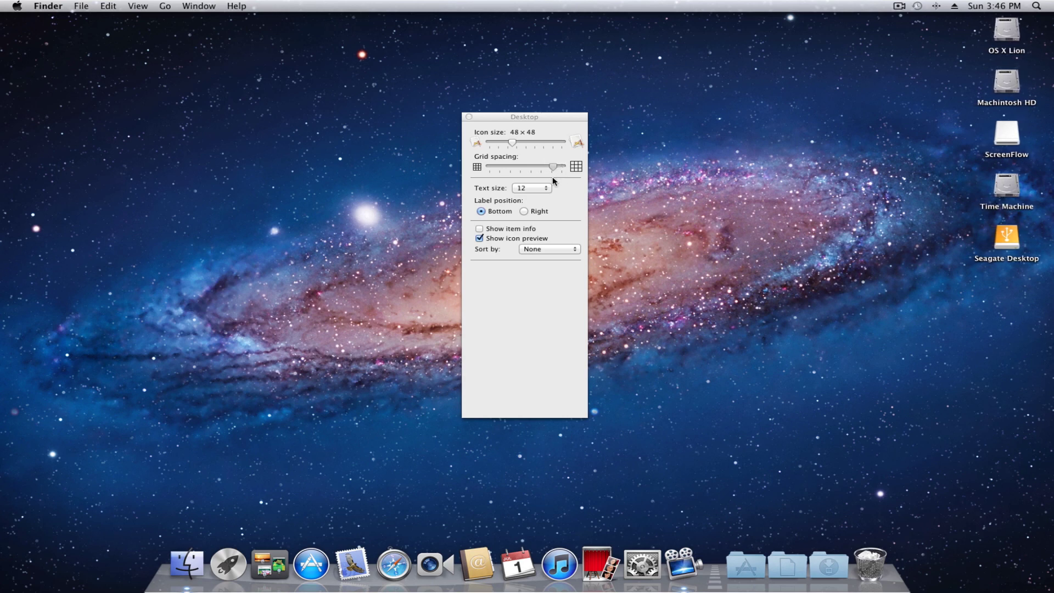
pyautogui.click(524, 211)
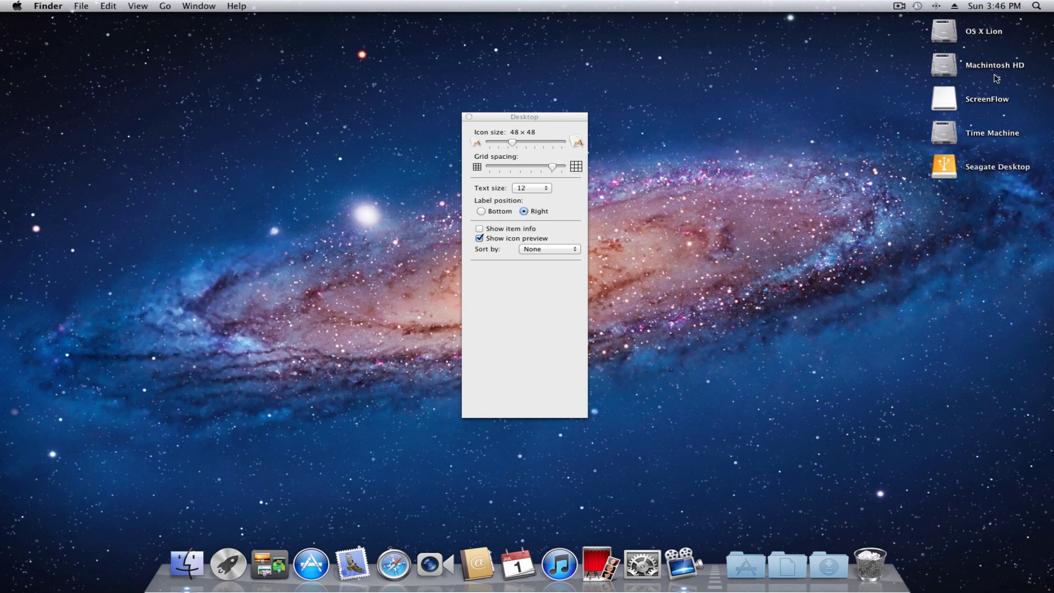
pyautogui.click(533, 189)
pyautogui.press('Escape')
pyautogui.click(538, 188)
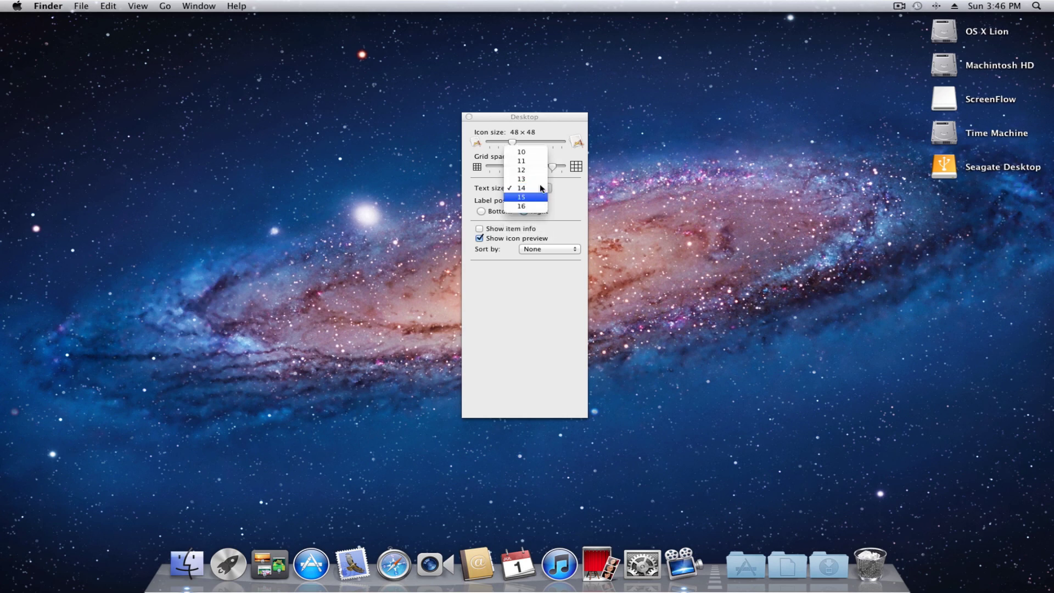
# Restore label text size 12 and move all five drive icons to the desktop's left edge
pyautogui.click(539, 173)
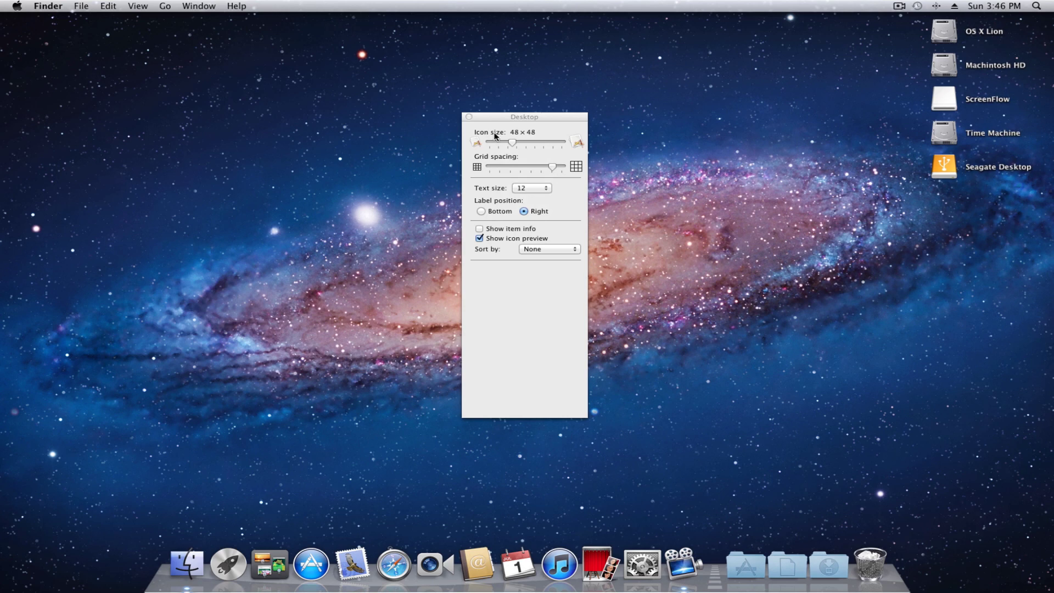
pyautogui.click(469, 117)
pyautogui.moveTo(902, 29); pyautogui.dragTo(972, 214)
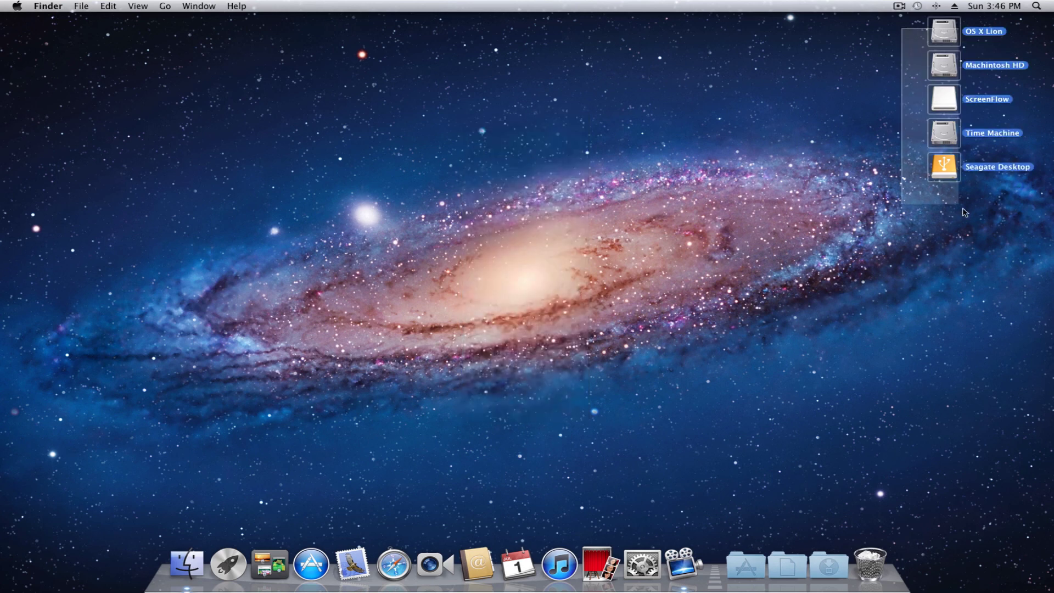
pyautogui.moveTo(949, 100); pyautogui.dragTo(40, 110)
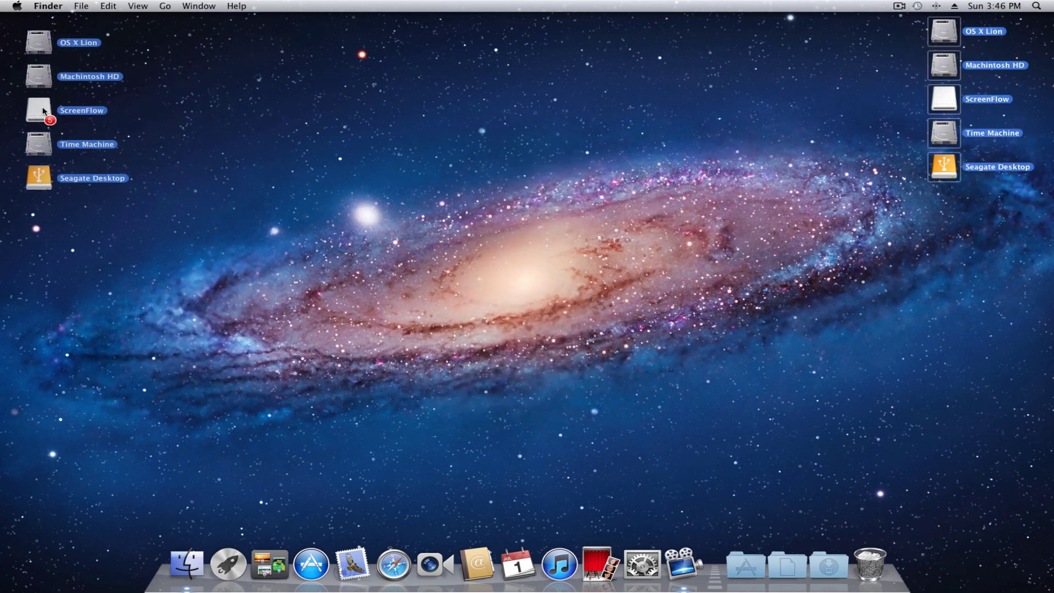
pyautogui.click(70, 120)
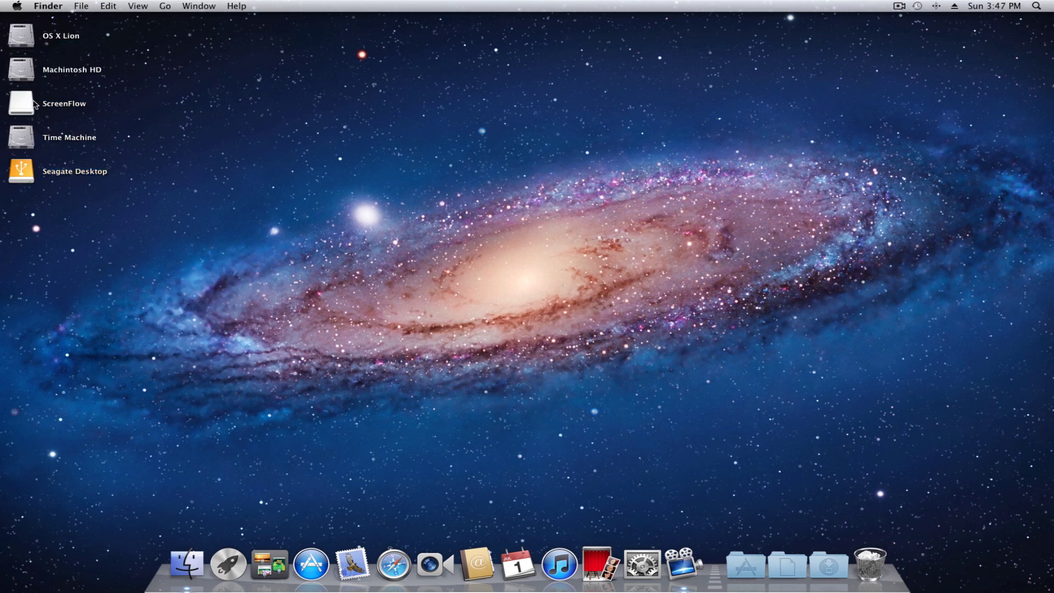
# Eject ScreenFlow and move Time Machine and Seagate Desktop up into its gap
pyautogui.moveTo(33, 104); pyautogui.dragTo(900, 549)
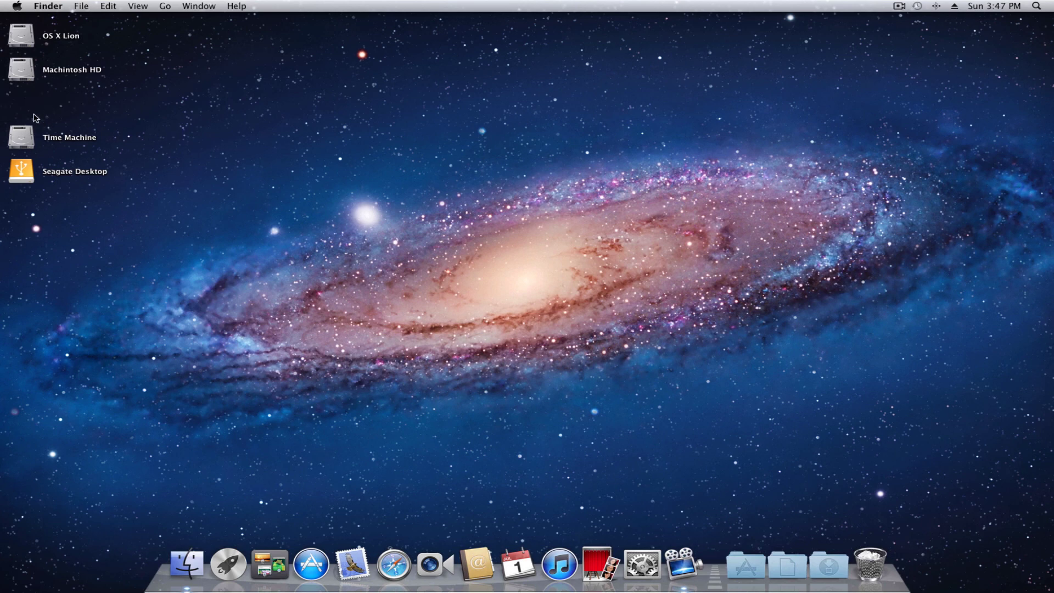
pyautogui.moveTo(27, 140); pyautogui.dragTo(36, 116)
pyautogui.moveTo(23, 169)
pyautogui.mouseDown()
pyautogui.moveTo(33, 147)
pyautogui.moveTo(22, 145)
pyautogui.mouseUp()
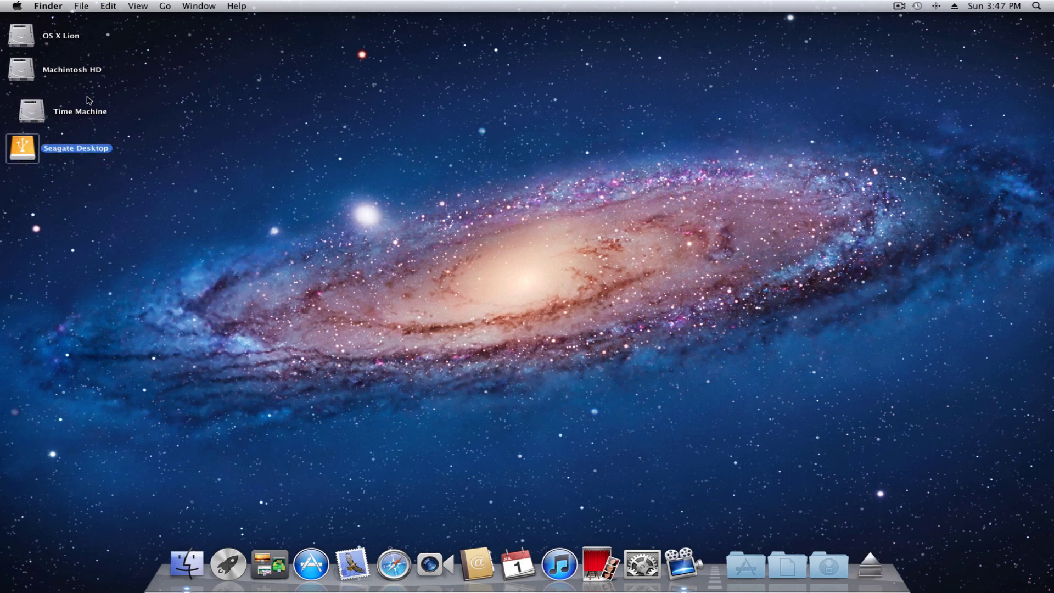
pyautogui.click(135, 106)
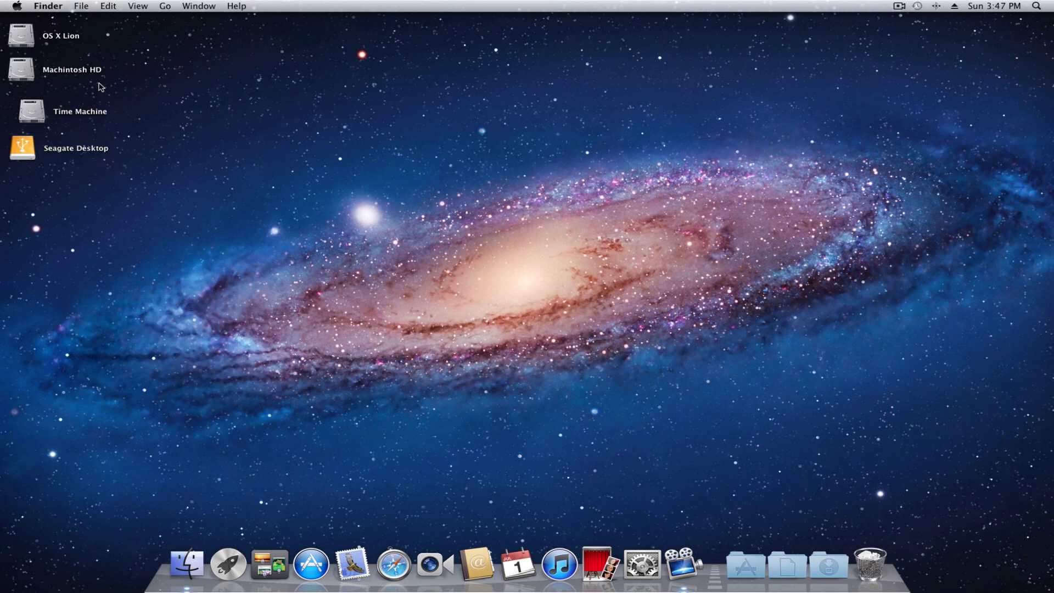
# Clean up the desktop icons and move the four drives toward the left edge
pyautogui.click(153, 7)
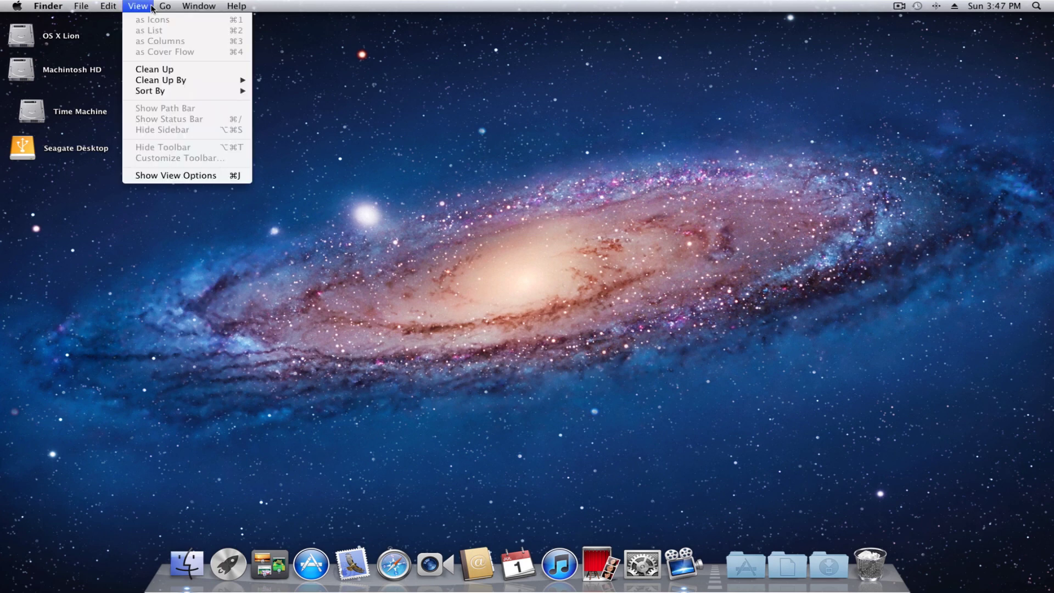
pyautogui.click(155, 69)
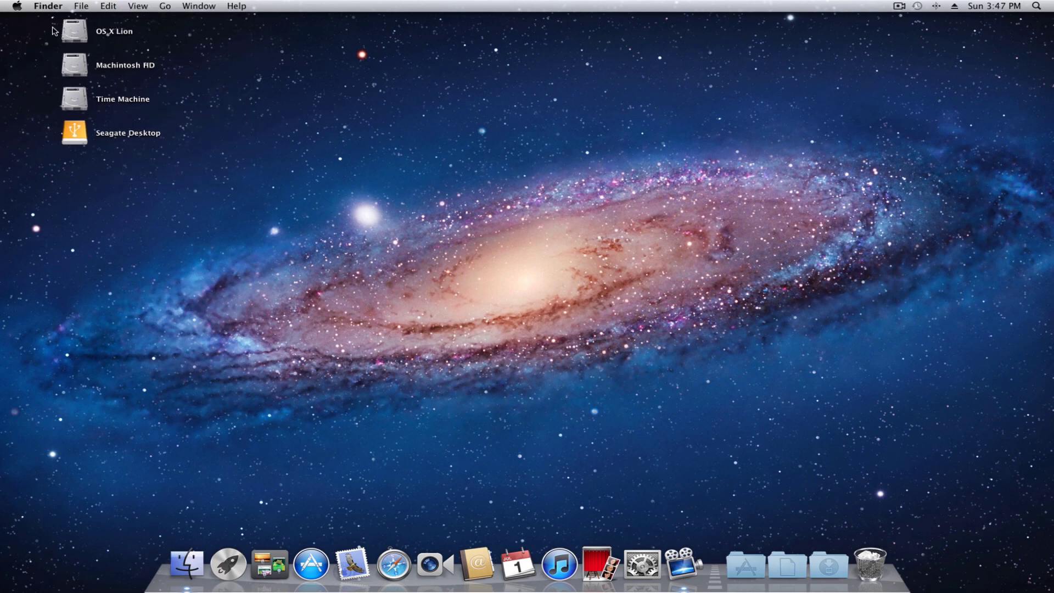
pyautogui.moveTo(49, 17); pyautogui.dragTo(164, 149)
pyautogui.moveTo(73, 71); pyautogui.dragTo(16, 74)
pyautogui.click(138, 52)
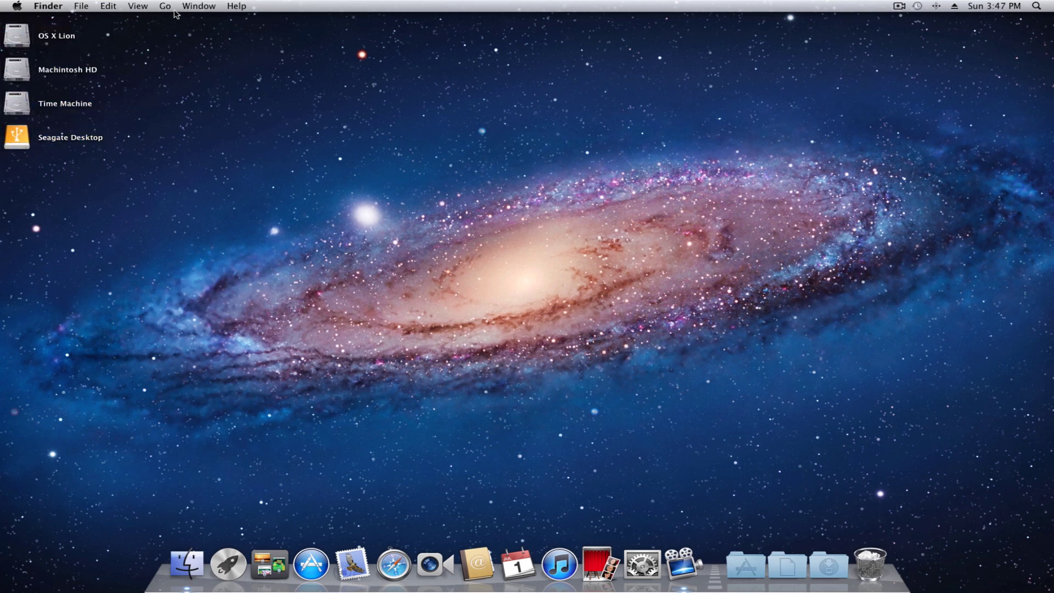
# Clean up again and shift the four drives flush against the left edge
pyautogui.click(138, 6)
pyautogui.click(149, 70)
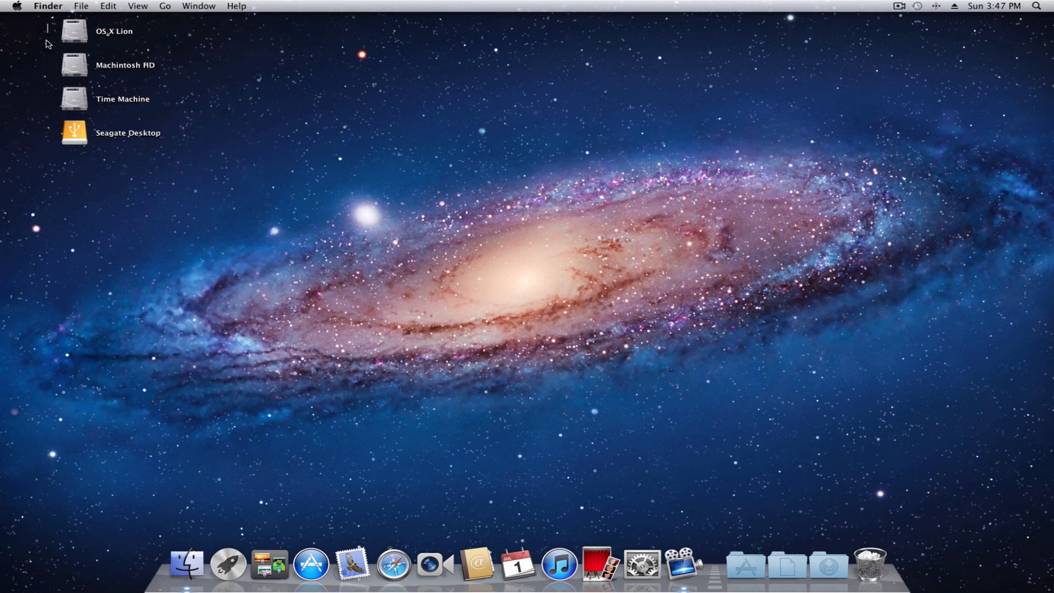
pyautogui.moveTo(48, 24); pyautogui.dragTo(103, 153)
pyautogui.moveTo(81, 75); pyautogui.dragTo(34, 77)
pyautogui.click(207, 141)
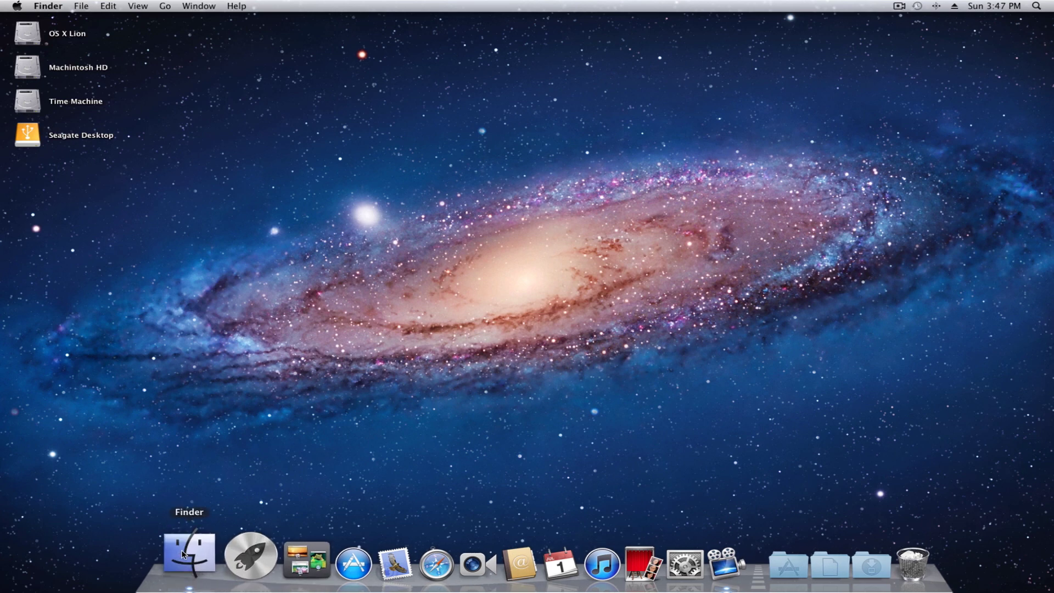
# Open a Finder window on Downloads, preview the Applications stack, then open the View menu
pyautogui.click(189, 530)
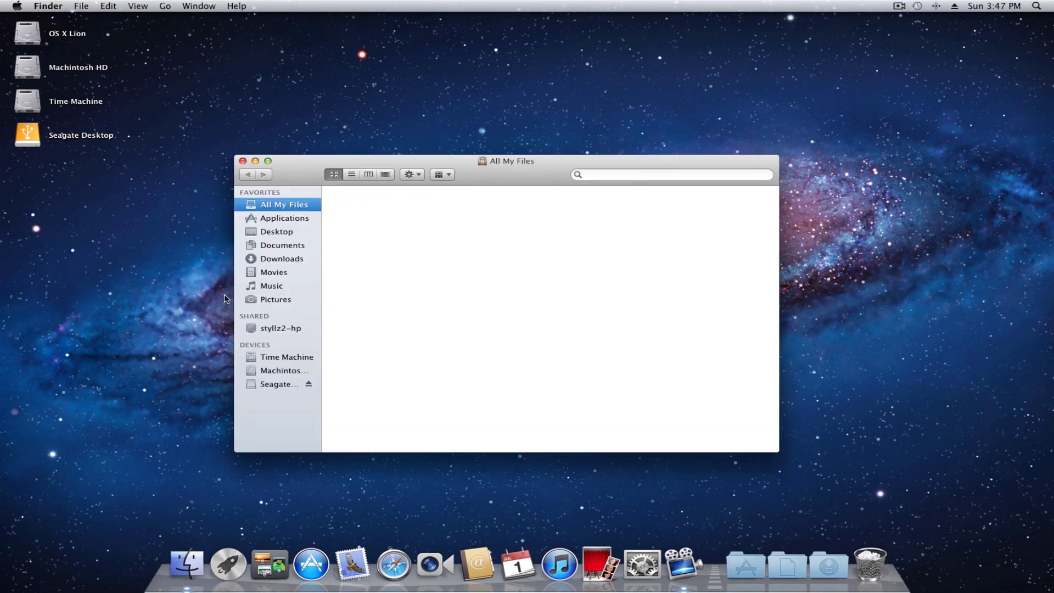
pyautogui.click(286, 260)
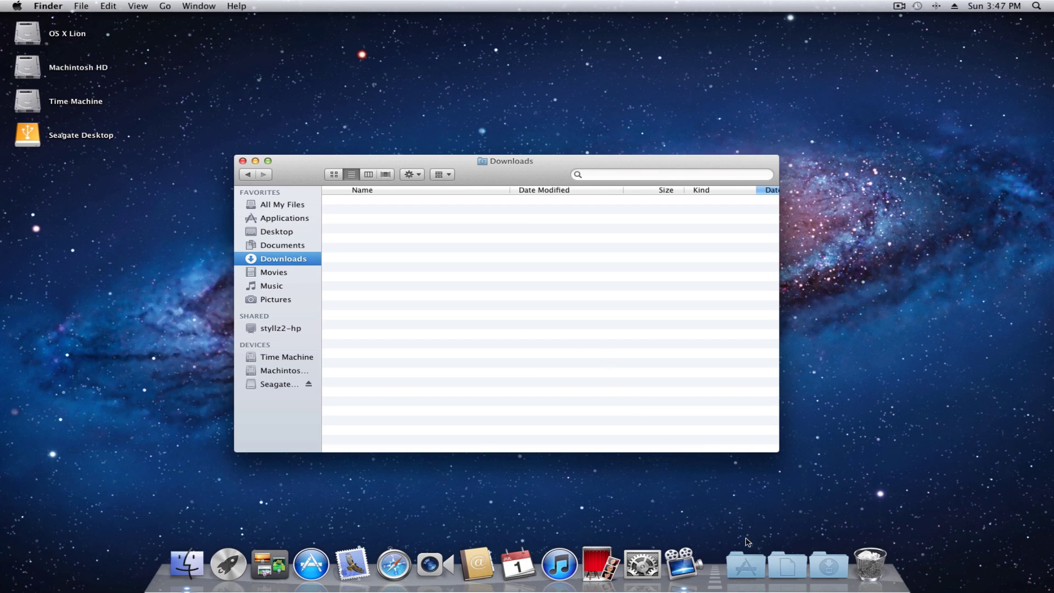
pyautogui.click(750, 561)
pyautogui.click(750, 561)
pyautogui.click(138, 8)
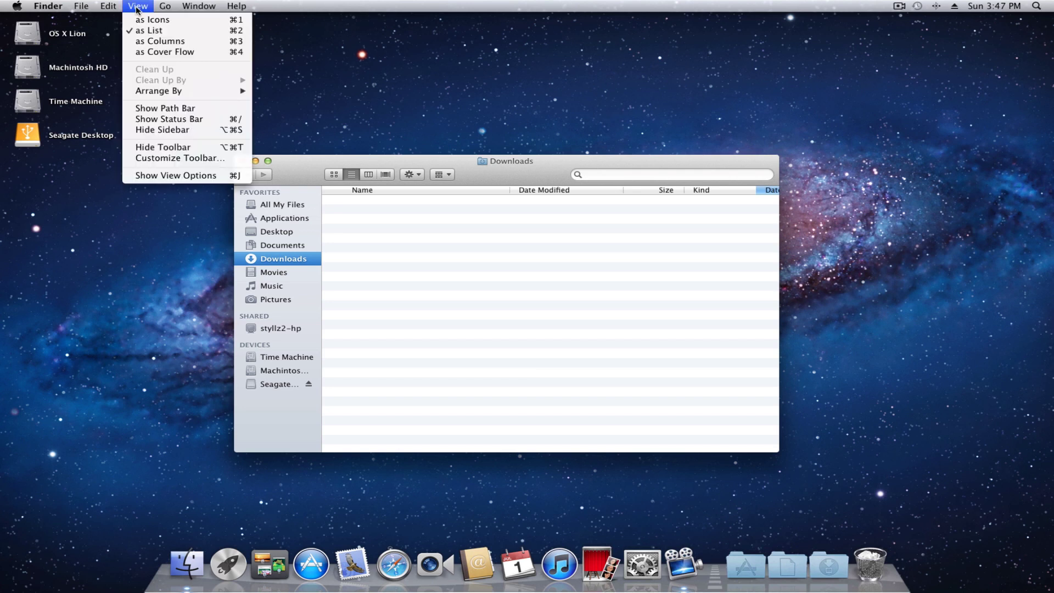